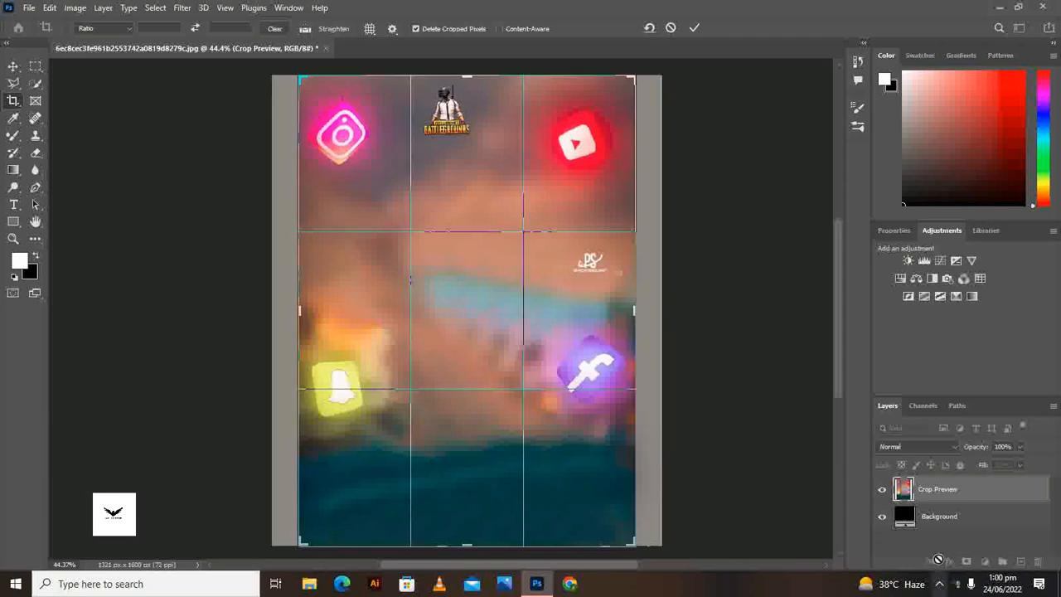
- Crop the grey strips and the remaining white edge off the sides of the background image
{"action": "left_click_drag", "start_coordinate": [300, 311], "coordinate": [303, 299]}
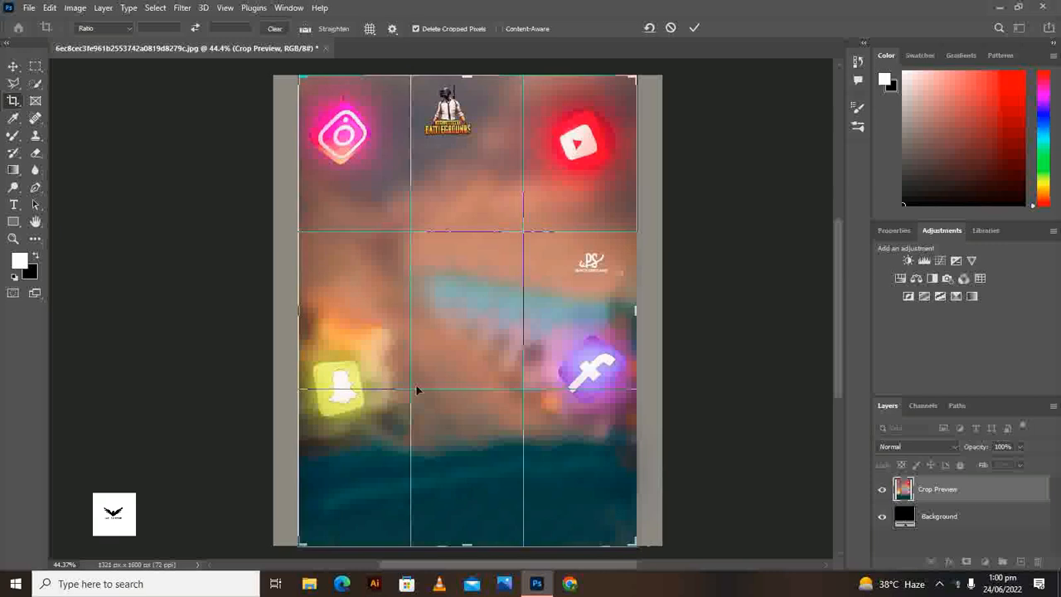
{"action": "left_click", "coordinate": [13, 83]}
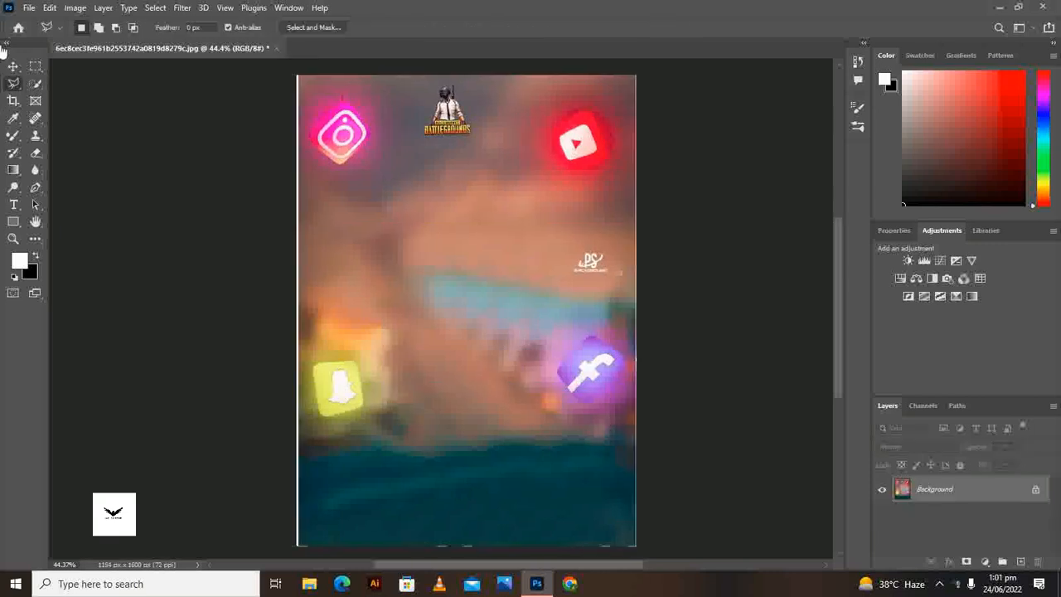
{"action": "left_click", "coordinate": [13, 101]}
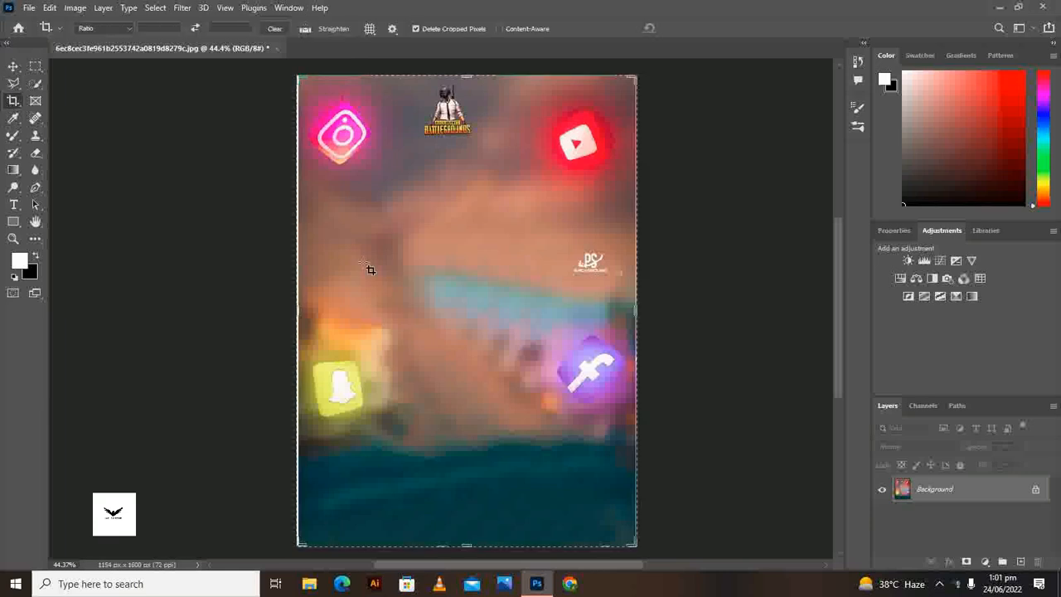
{"action": "left_click_drag", "start_coordinate": [297, 279], "coordinate": [295, 314]}
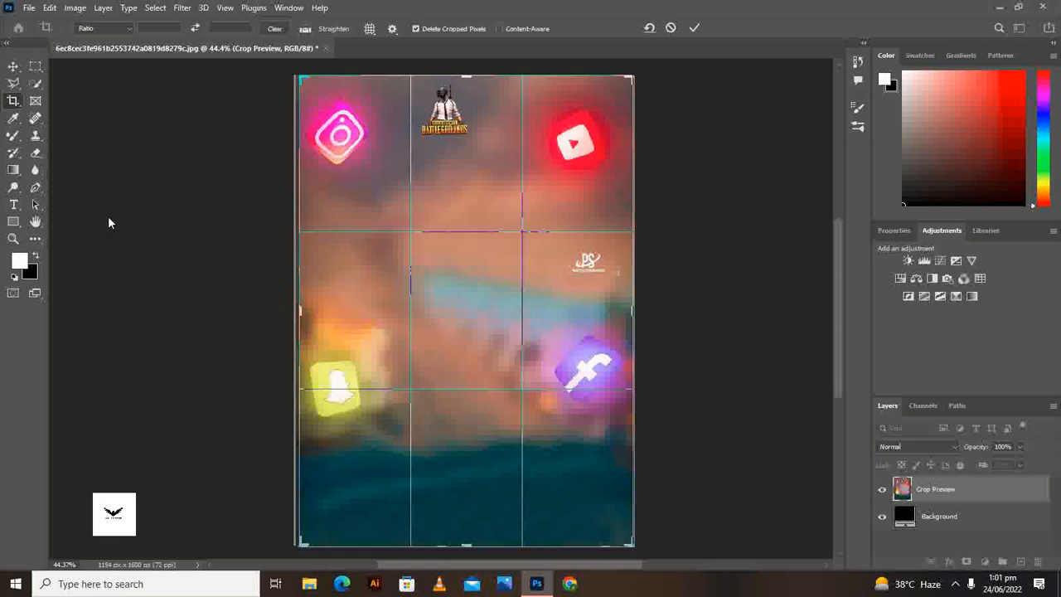
{"action": "left_click", "coordinate": [13, 103]}
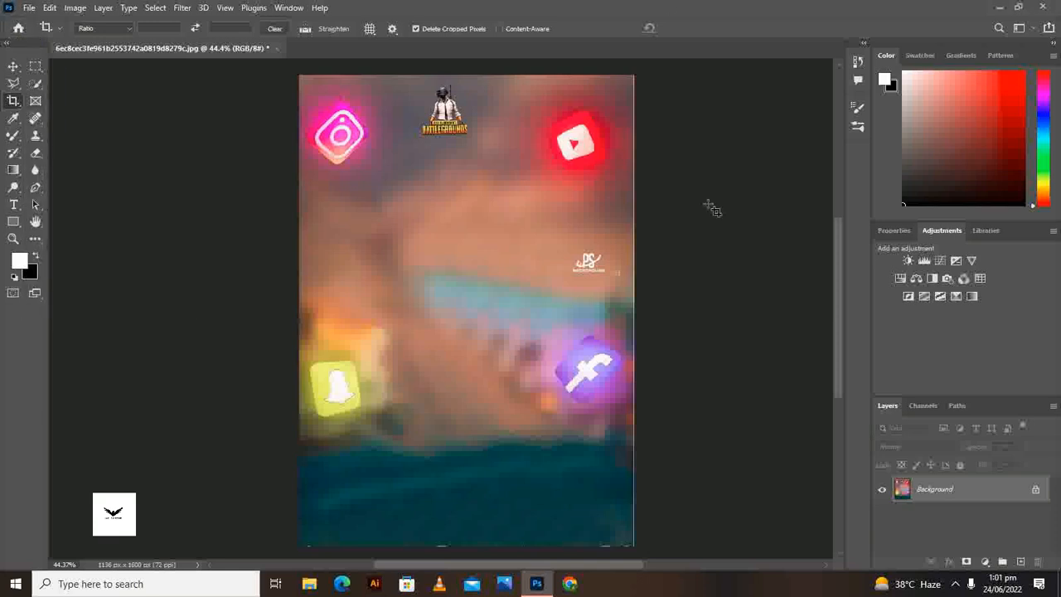
- Place the man's removebg-preview cut-out from the Downloads folder into the background document
{"action": "left_click", "coordinate": [309, 584]}
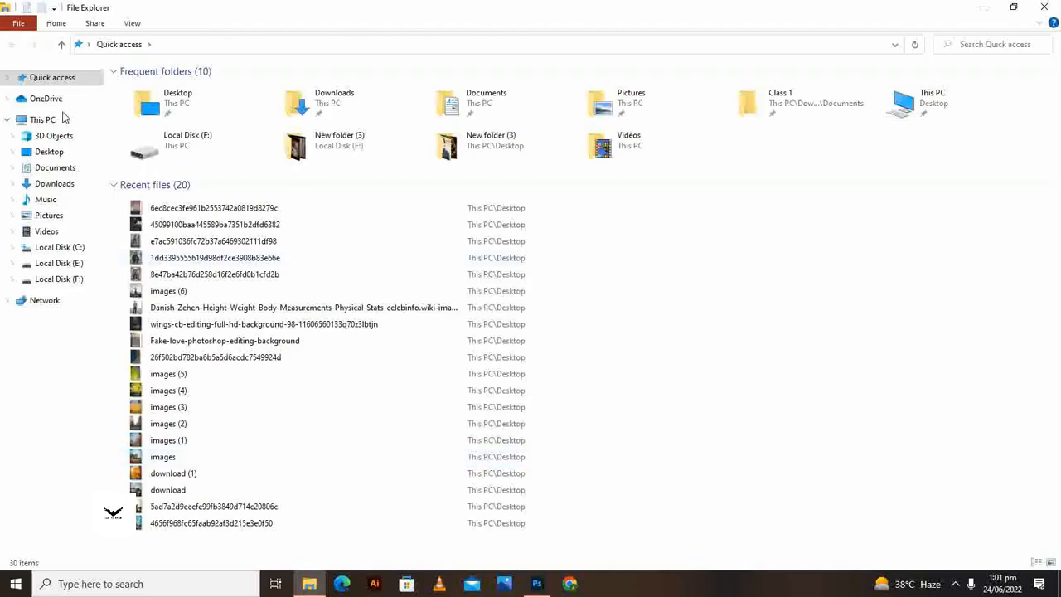
{"action": "left_click", "coordinate": [49, 153]}
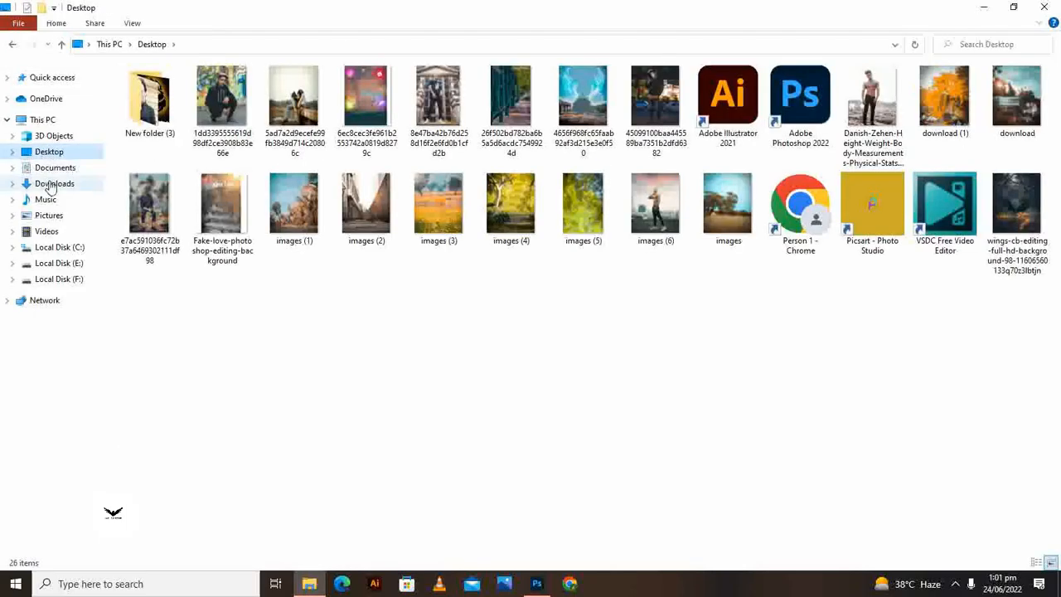
{"action": "left_click", "coordinate": [52, 183]}
{"action": "left_click_drag", "start_coordinate": [177, 161], "coordinate": [464, 396]}
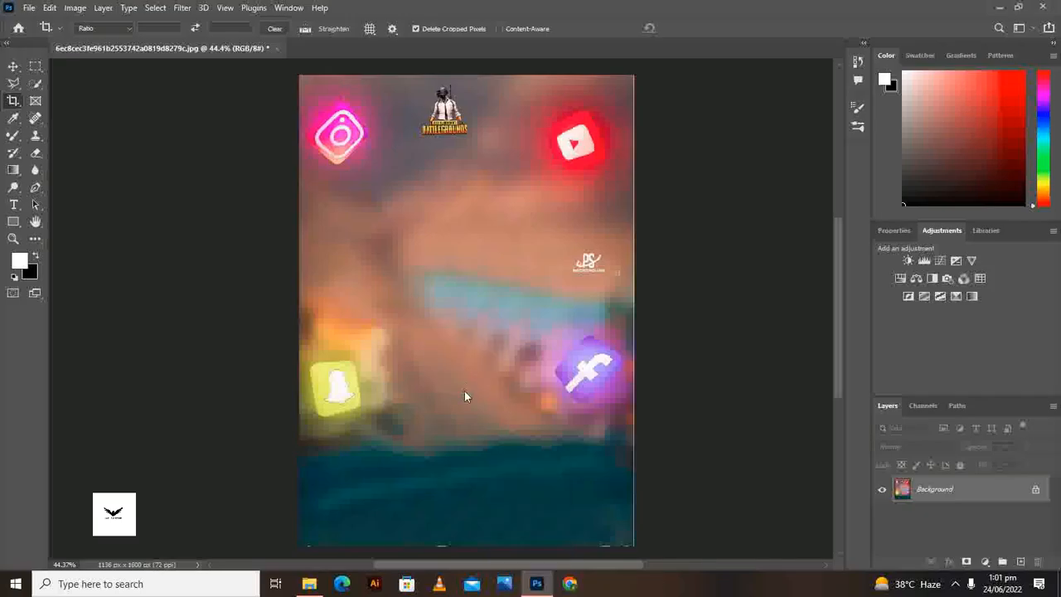
- Enlarge the man cut-out to about 288% and centre him between the social media icons
{"action": "left_click_drag", "start_coordinate": [532, 390], "coordinate": [619, 499]}
{"action": "left_click_drag", "start_coordinate": [515, 451], "coordinate": [477, 420]}
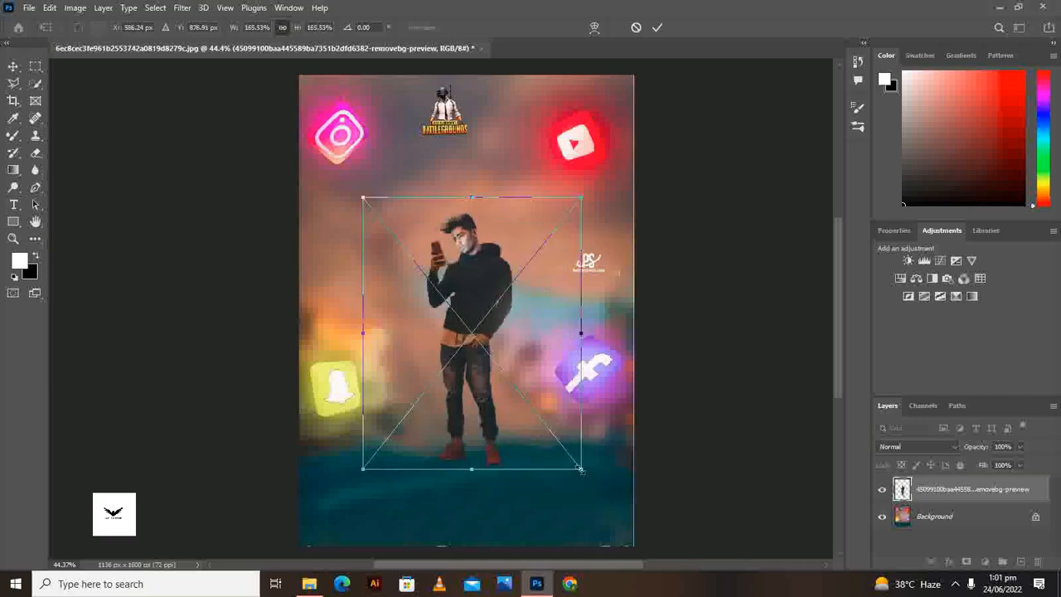
{"action": "left_click_drag", "start_coordinate": [580, 470], "coordinate": [607, 555]}
{"action": "left_click_drag", "start_coordinate": [514, 446], "coordinate": [490, 435]}
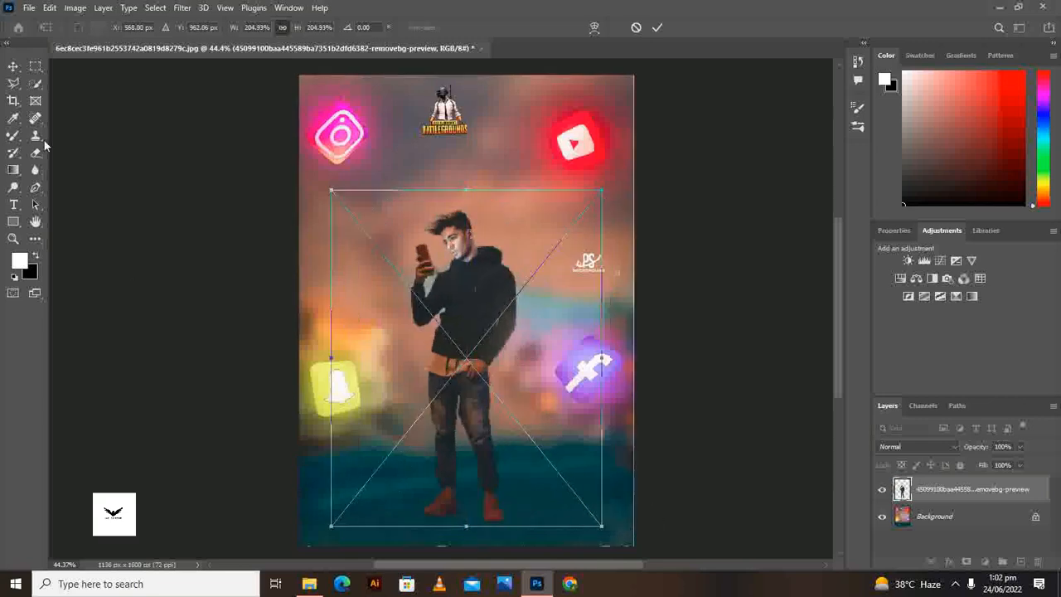
{"action": "left_click_drag", "start_coordinate": [602, 524], "coordinate": [712, 567]}
{"action": "left_click_drag", "start_coordinate": [481, 344], "coordinate": [417, 294]}
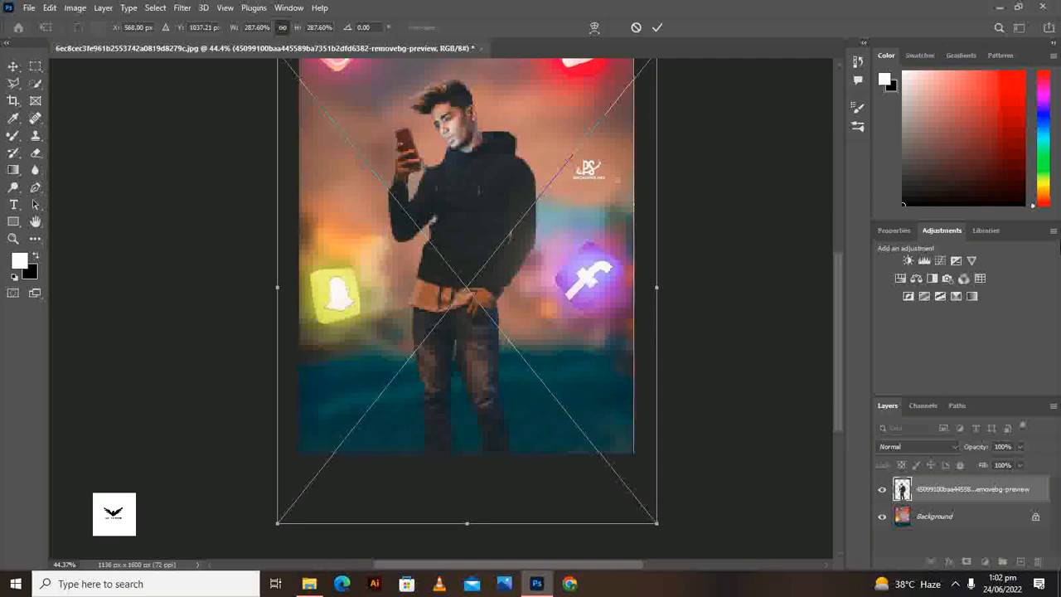
- Fine-tune the man cut-out to about 295% scale, positioned below the Battlegrounds logo, and commit the placement
{"action": "key", "text": "Up"}
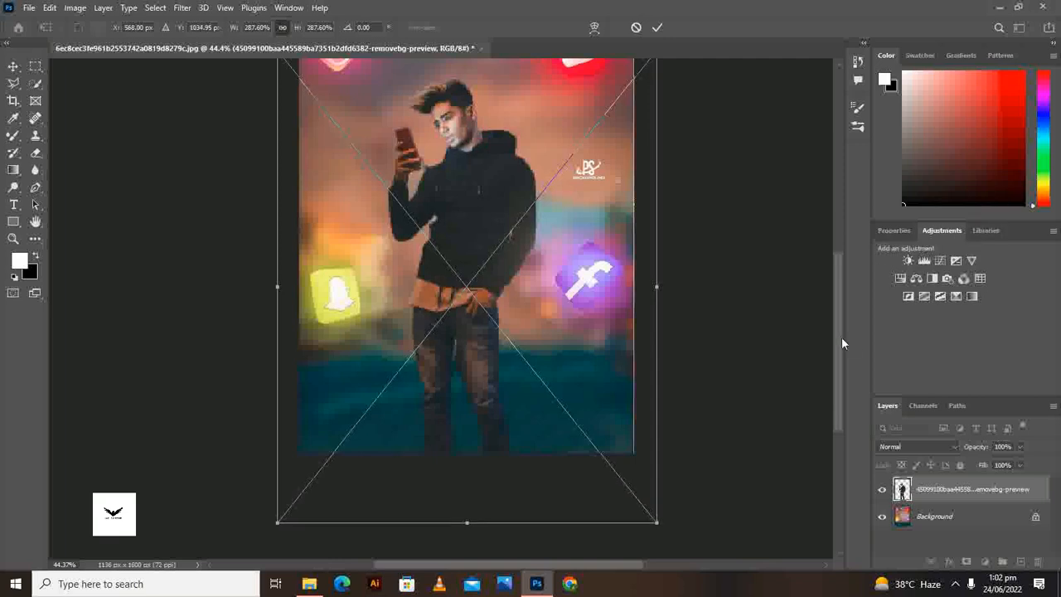
{"action": "scroll", "coordinate": [829, 296], "scroll_direction": "up", "scroll_amount": 3}
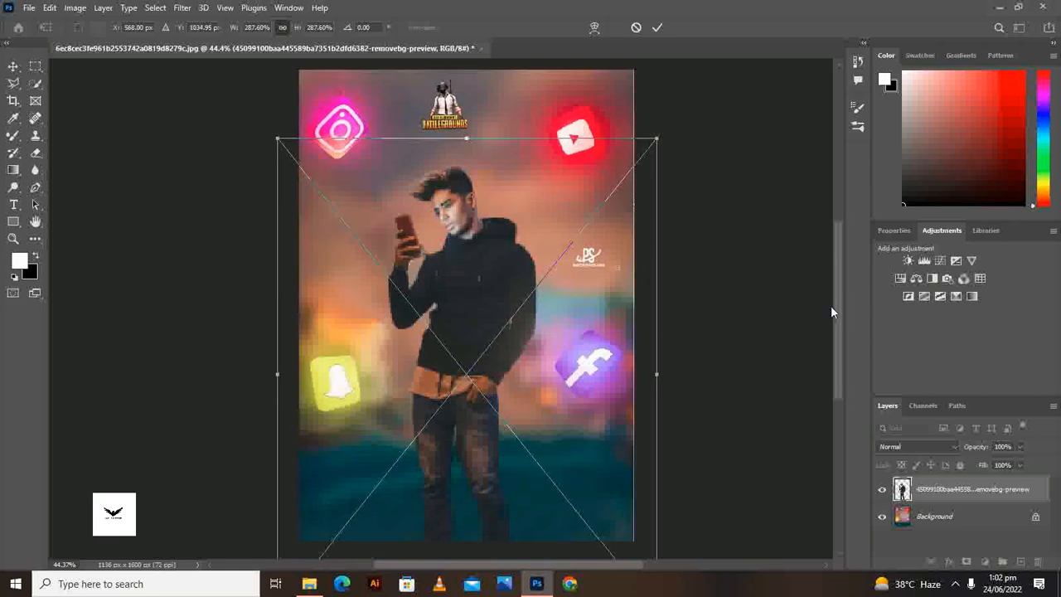
{"action": "left_click_drag", "start_coordinate": [831, 308], "coordinate": [831, 306]}
{"action": "left_click_drag", "start_coordinate": [654, 143], "coordinate": [658, 106]}
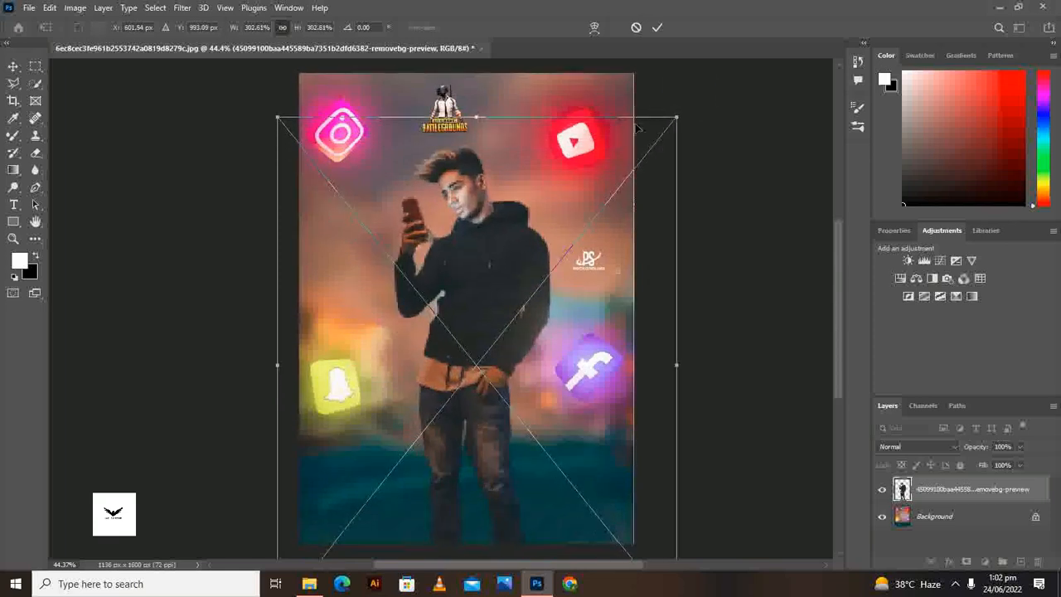
{"action": "left_click_drag", "start_coordinate": [528, 239], "coordinate": [518, 237]}
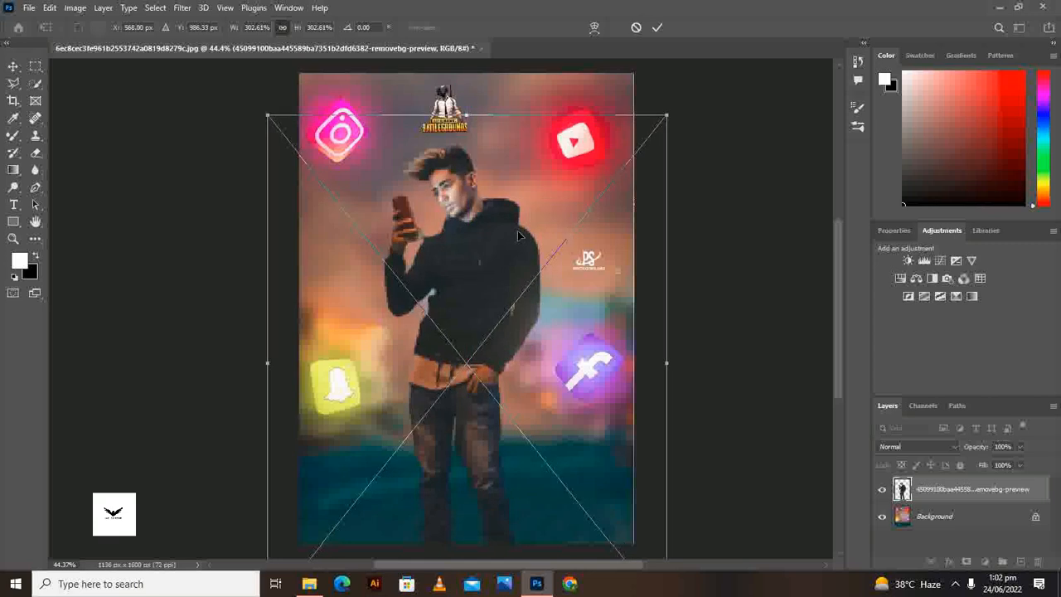
{"action": "left_click_drag", "start_coordinate": [668, 116], "coordinate": [661, 131]}
{"action": "left_click_drag", "start_coordinate": [525, 230], "coordinate": [528, 233]}
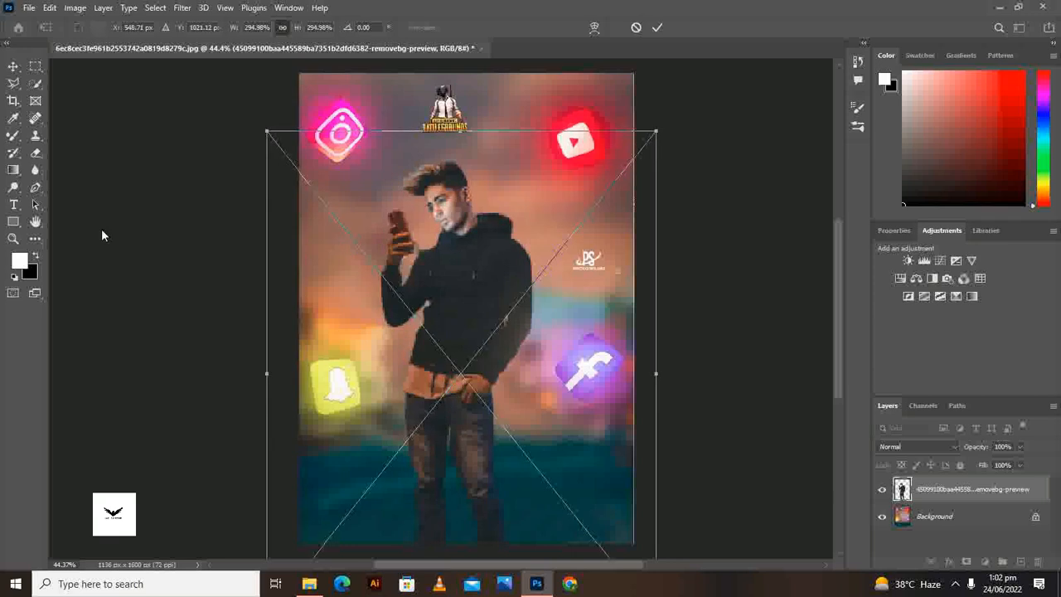
{"action": "key", "text": "Return"}
{"action": "key", "text": "c"}
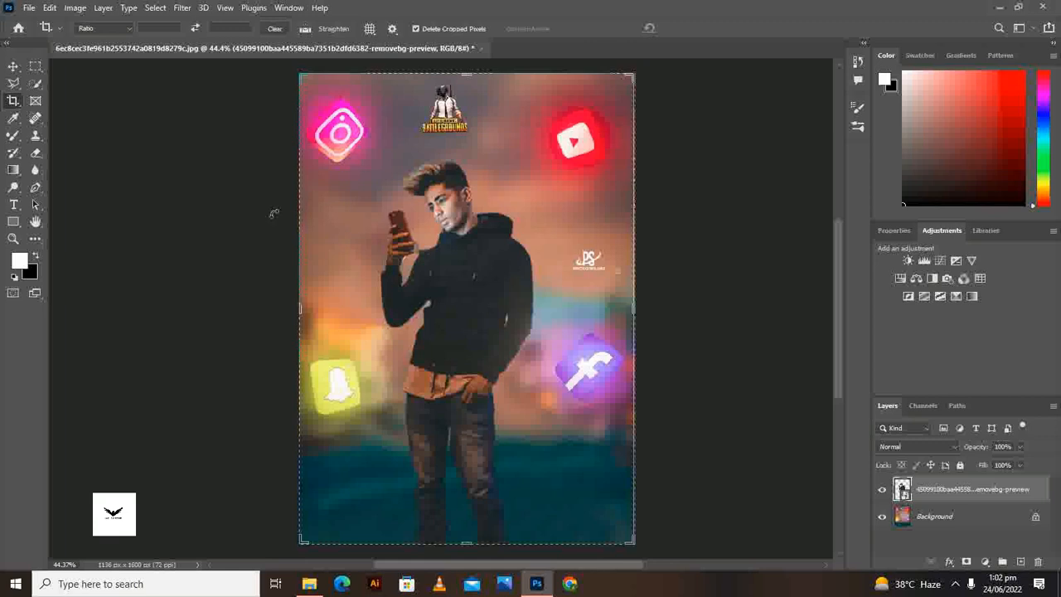
{"action": "left_click", "coordinate": [186, 8]}
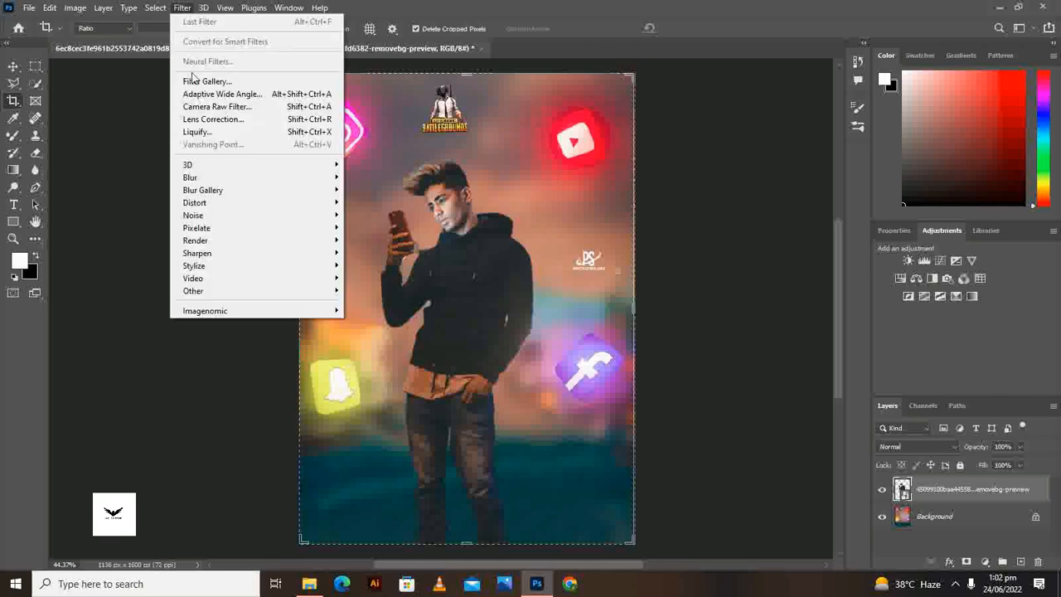
{"action": "left_click", "coordinate": [192, 109]}
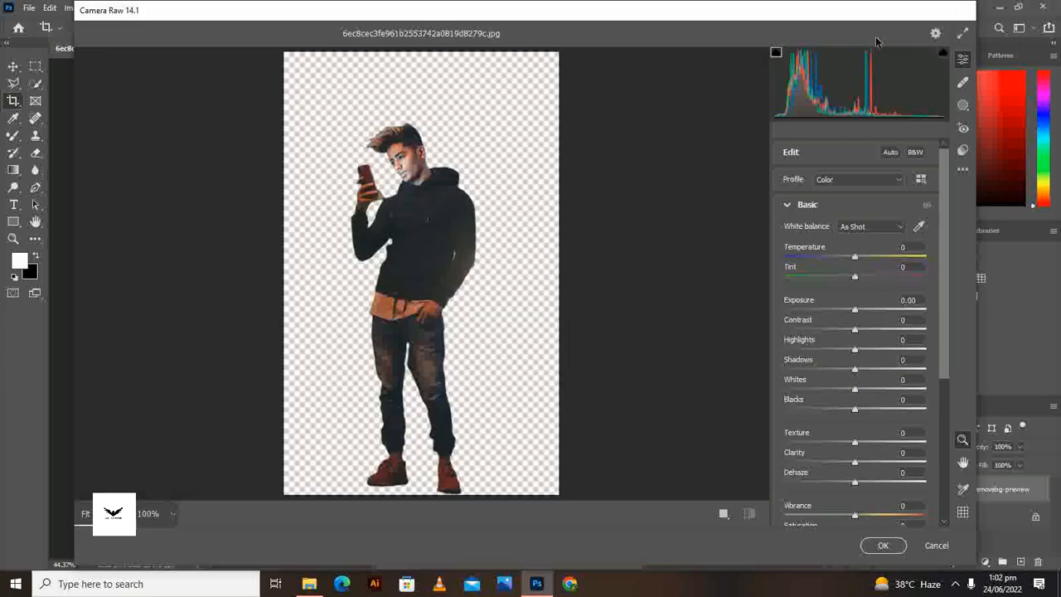
{"action": "left_click", "coordinate": [943, 547]}
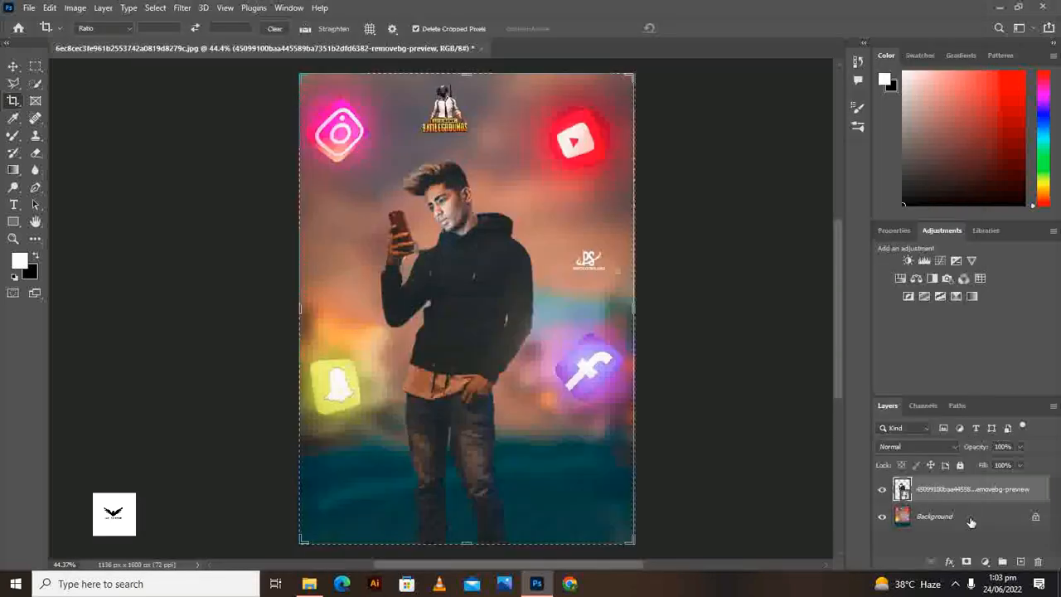
- Merge the visible layers into the Background
{"action": "right_click", "coordinate": [971, 521]}
{"action": "left_click", "coordinate": [973, 481]}
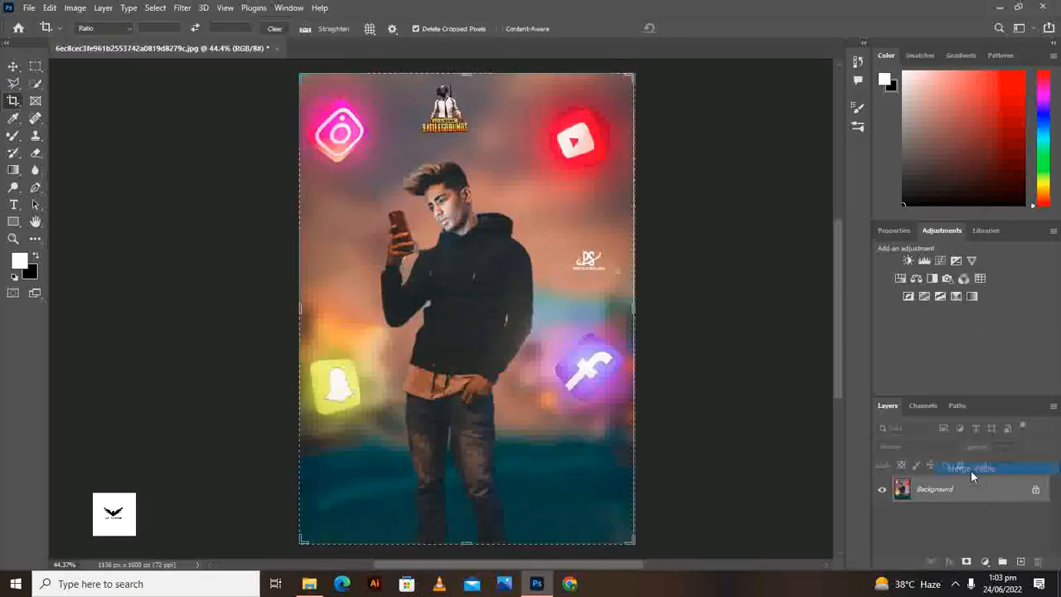
- In the Camera Raw Filter, set Exposure -0.35, Contrast +22, Highlights +45, Shadows +19, Whites +44 and Blacks -32
{"action": "left_click", "coordinate": [181, 9]}
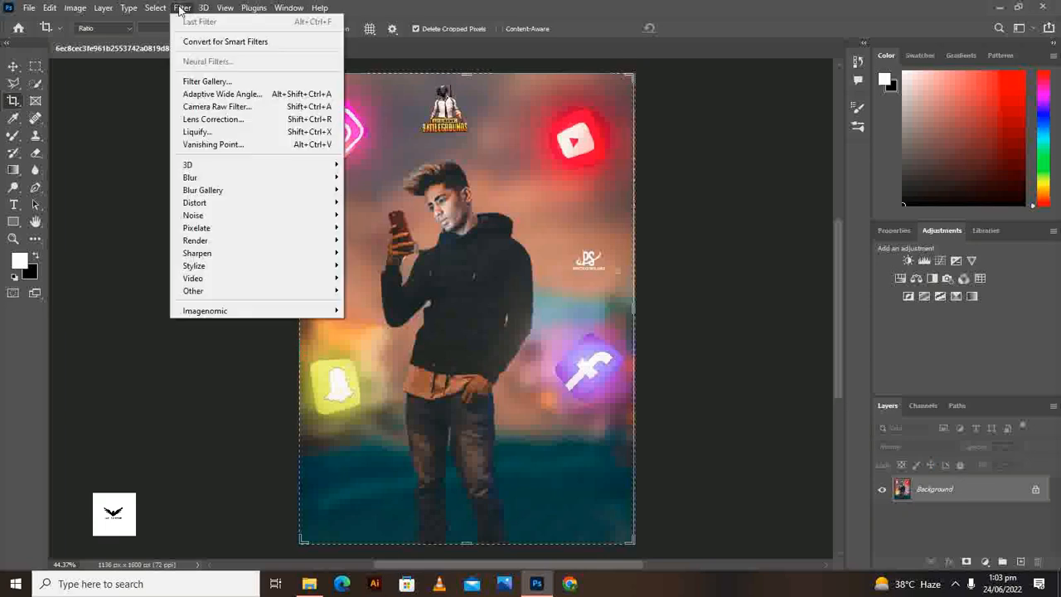
{"action": "left_click", "coordinate": [236, 106]}
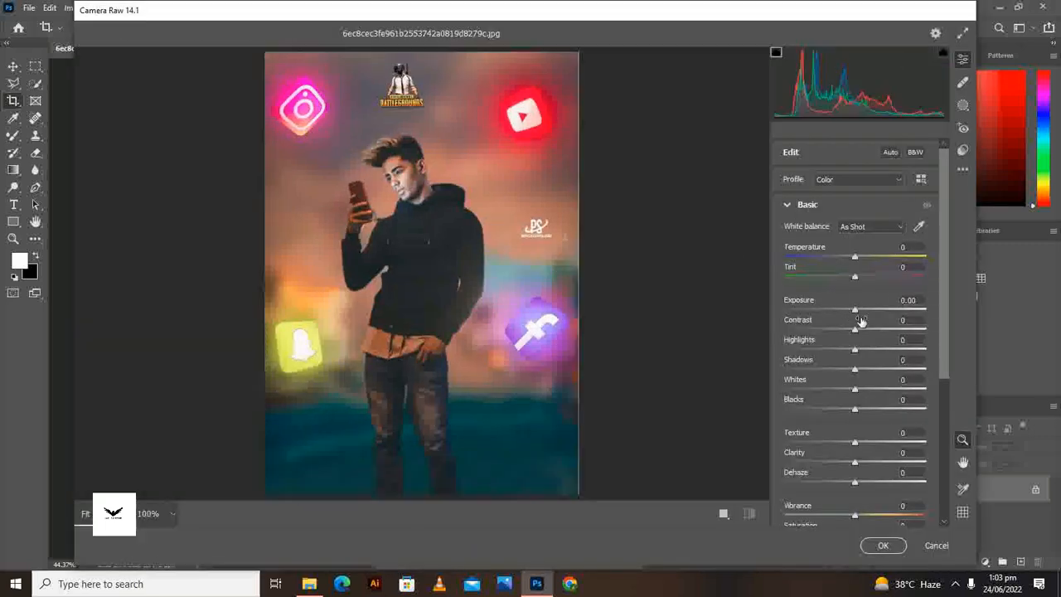
{"action": "left_click_drag", "start_coordinate": [857, 312], "coordinate": [833, 407]}
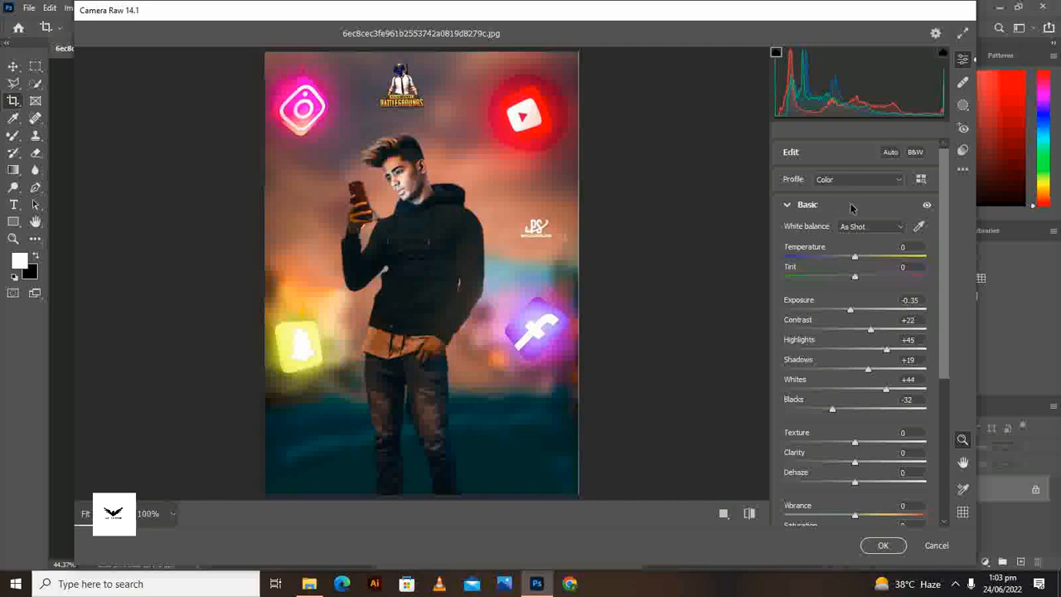
- Set the Color Mixer luminance to Reds +30, Oranges +42, Yellows +32, Greens +19, Blues +33, Purples +18 and Magentas +35
{"action": "left_click", "coordinate": [814, 208]}
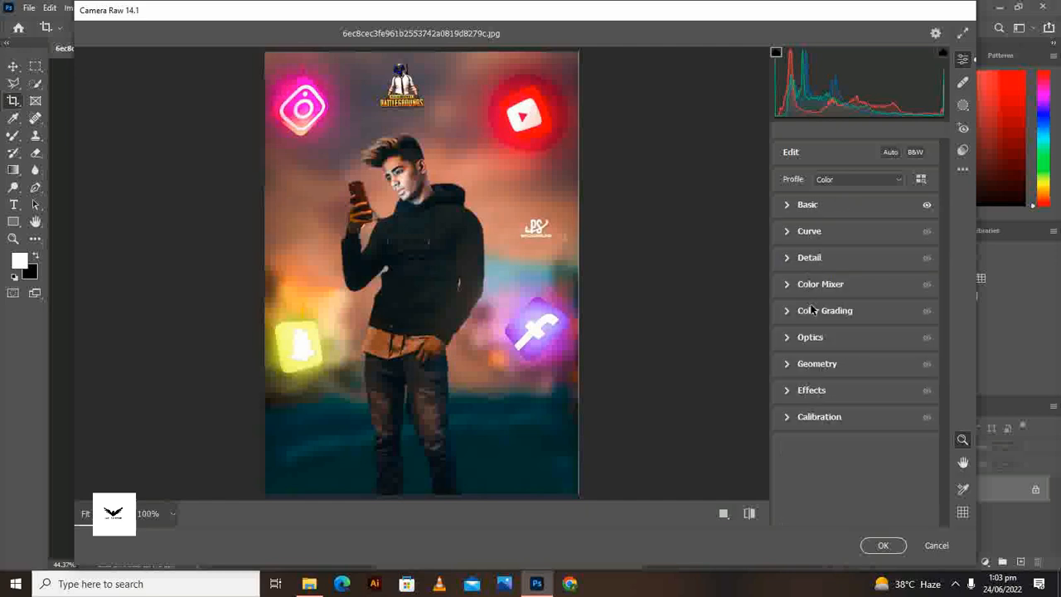
{"action": "left_click", "coordinate": [813, 312]}
{"action": "left_click", "coordinate": [789, 185]}
{"action": "left_click", "coordinate": [800, 286]}
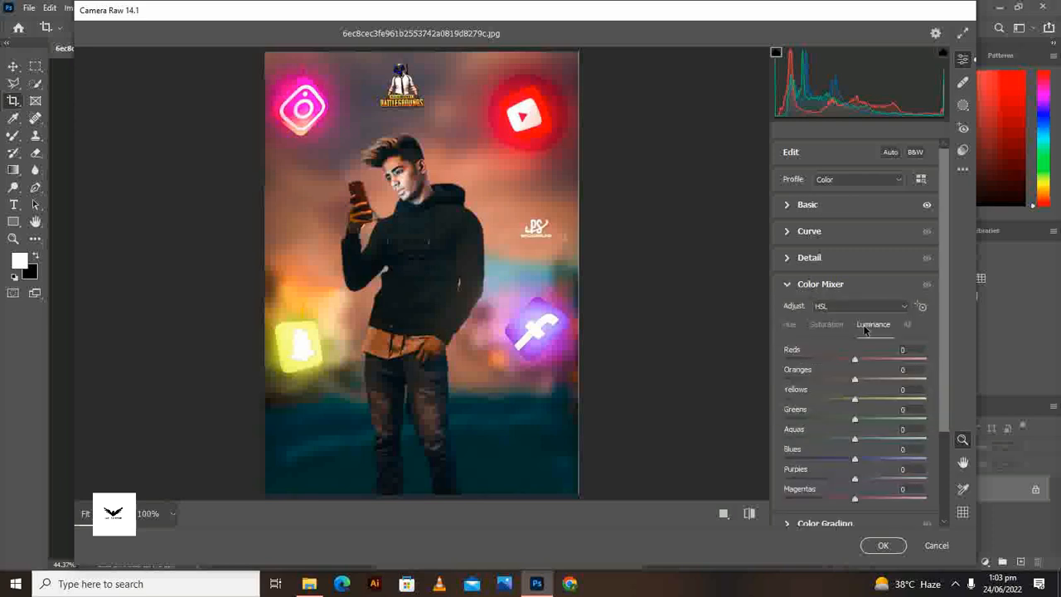
{"action": "mouse_move", "coordinate": [860, 379]}
{"action": "left_mouse_down"}
{"action": "mouse_move", "coordinate": [888, 381]}
{"action": "mouse_move", "coordinate": [876, 366]}
{"action": "left_mouse_up"}
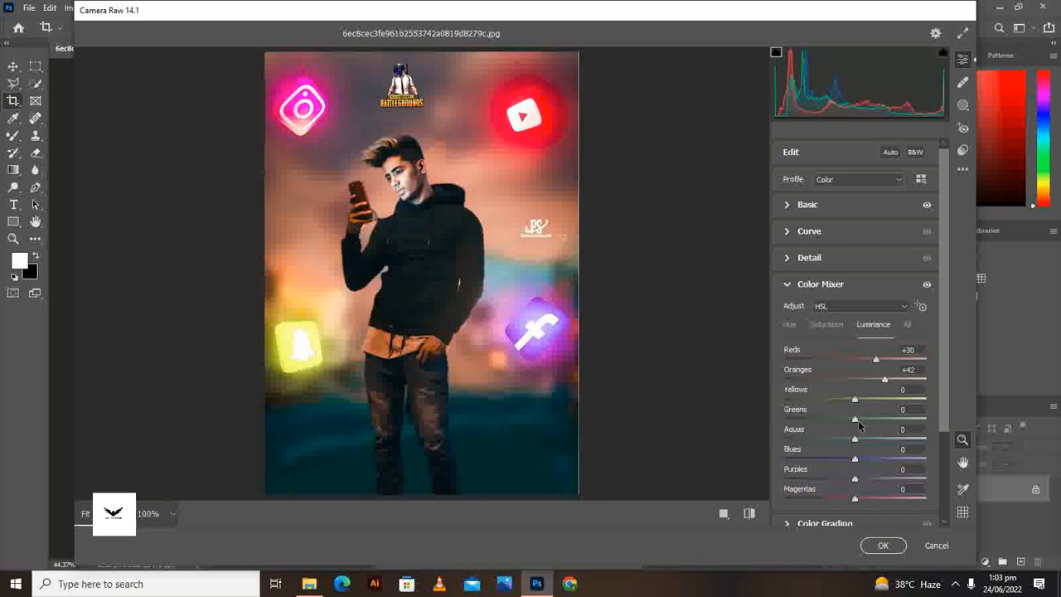
{"action": "left_click_drag", "start_coordinate": [858, 421], "coordinate": [877, 403]}
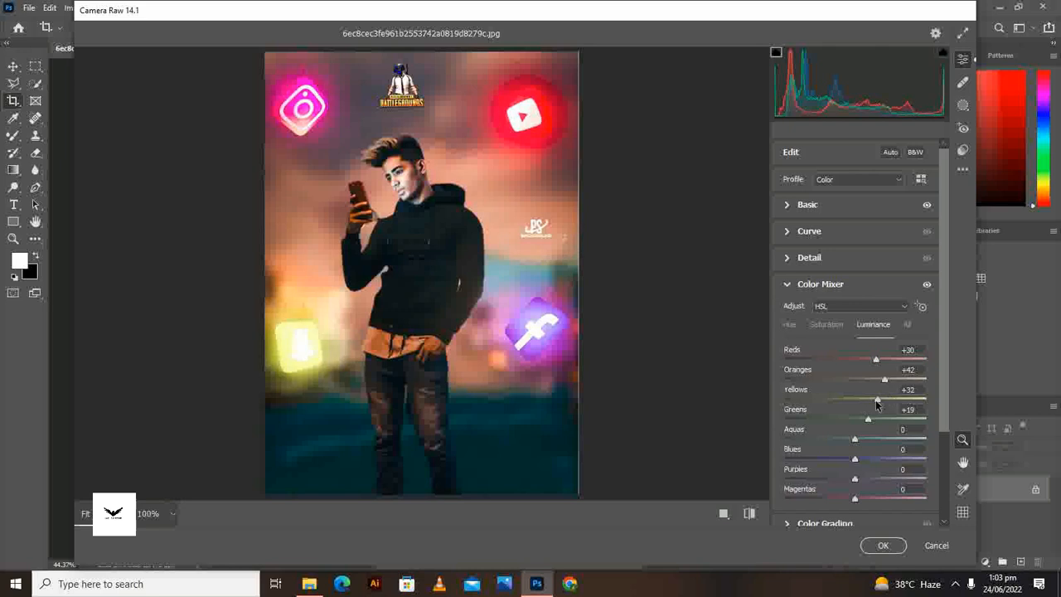
{"action": "left_click_drag", "start_coordinate": [856, 458], "coordinate": [880, 498]}
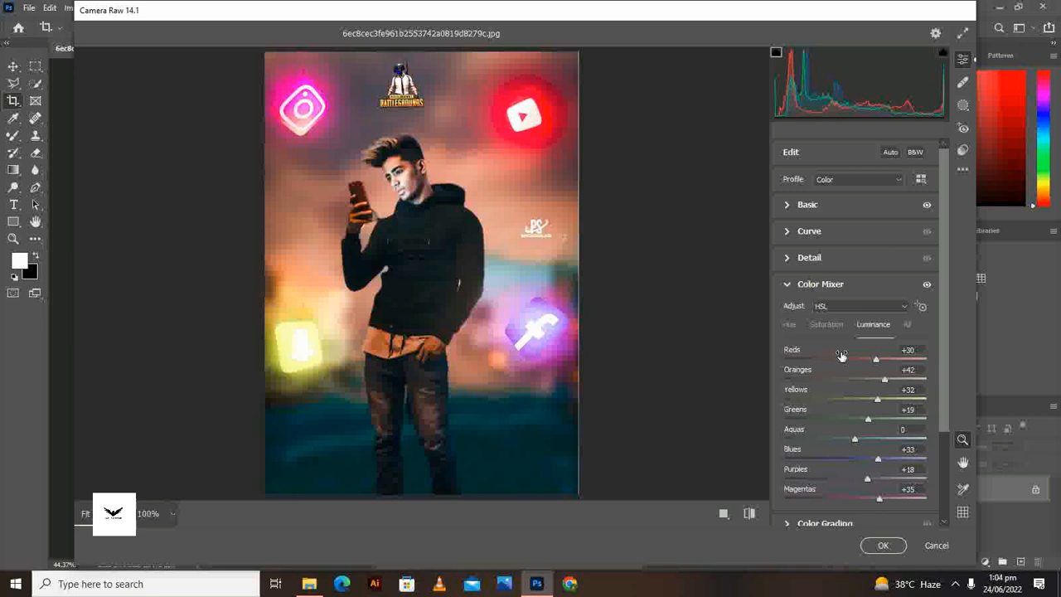
- Set the Color Mixer saturation to Reds +15, Yellows +22, Purples +22 and Magentas +20, and raise the Oranges
{"action": "left_click", "coordinate": [828, 324]}
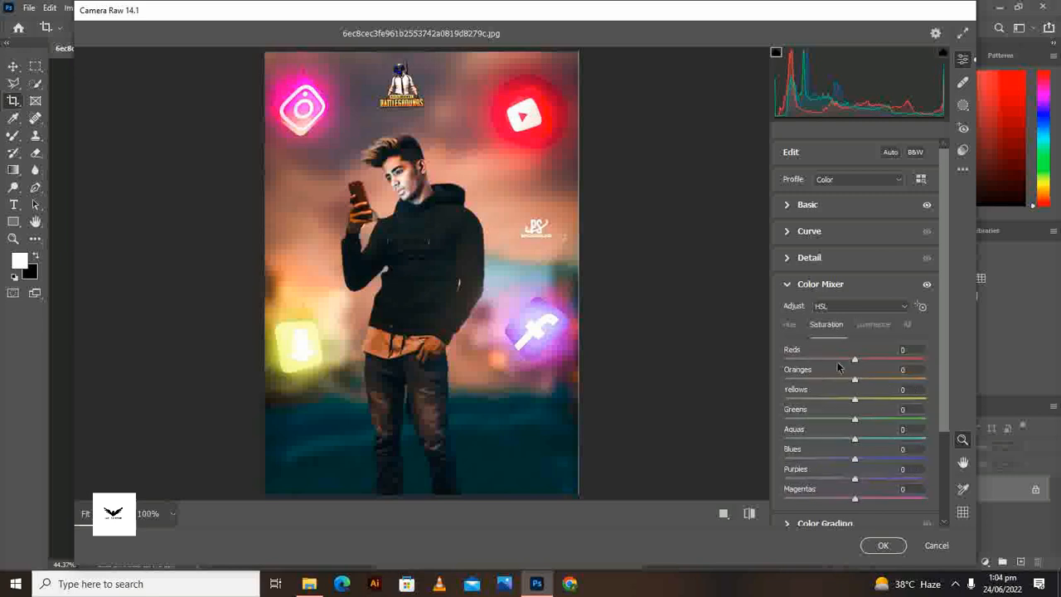
{"action": "left_click_drag", "start_coordinate": [855, 381], "coordinate": [865, 361]}
{"action": "left_click_drag", "start_coordinate": [855, 399], "coordinate": [870, 399]}
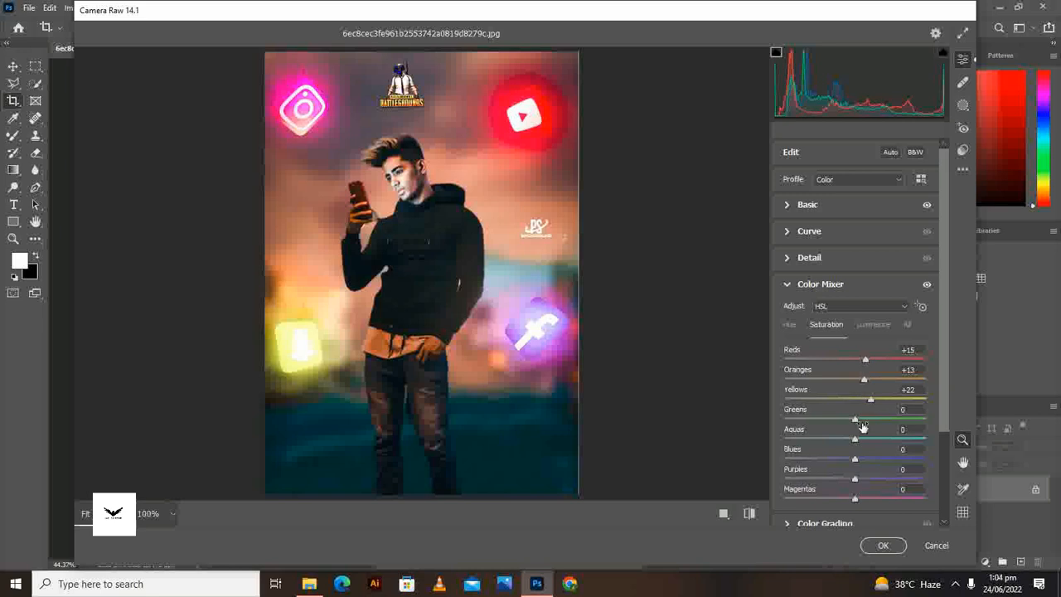
{"action": "left_click_drag", "start_coordinate": [855, 499], "coordinate": [870, 481]}
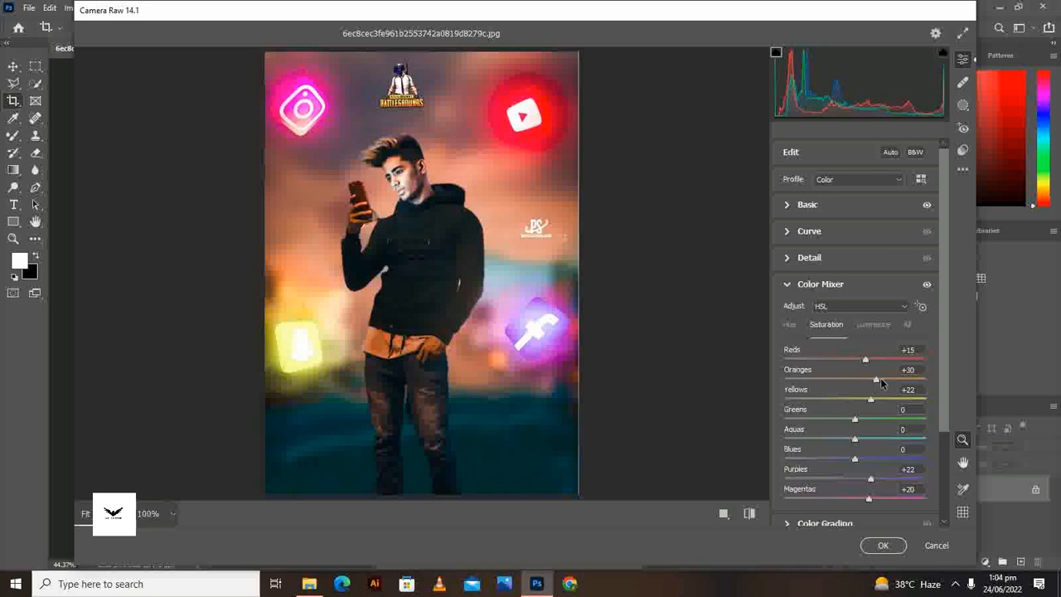
{"action": "left_click_drag", "start_coordinate": [875, 379], "coordinate": [885, 379]}
- Set the Color Mixer hue to Reds +23 and Oranges +35, and shift the Yellows and Greens slightly
{"action": "left_click", "coordinate": [790, 326]}
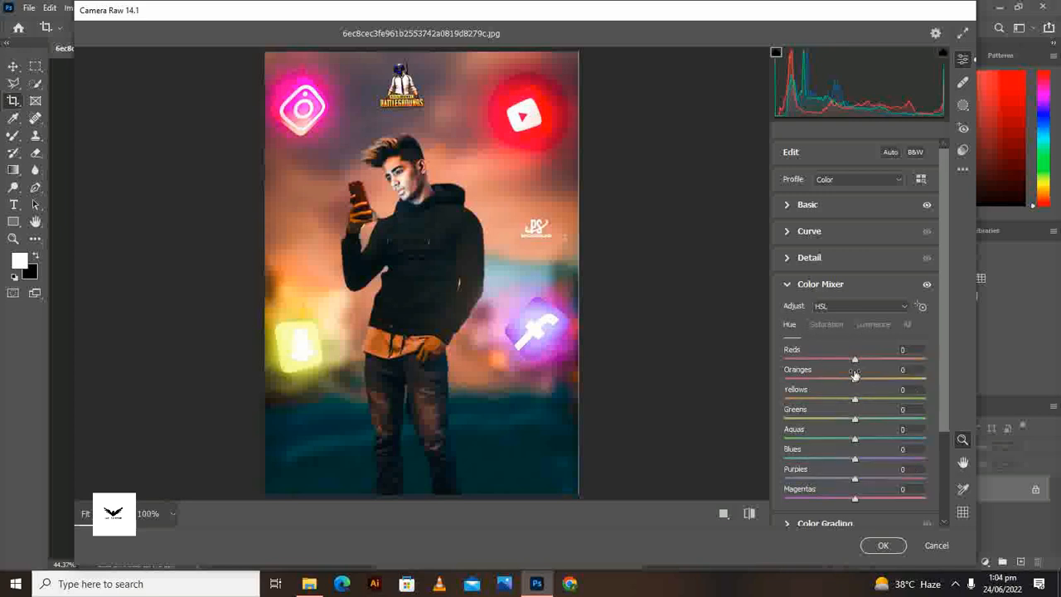
{"action": "left_click_drag", "start_coordinate": [855, 359], "coordinate": [878, 374]}
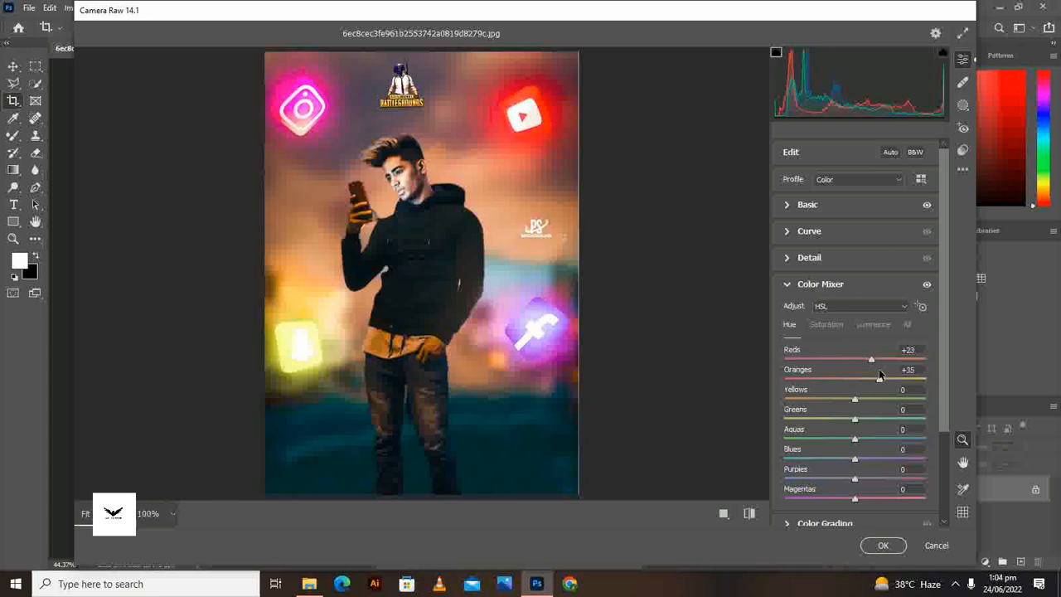
{"action": "left_click_drag", "start_coordinate": [864, 405], "coordinate": [868, 423]}
- Darken the image edges with Vignetting at -23
{"action": "left_click", "coordinate": [800, 283]}
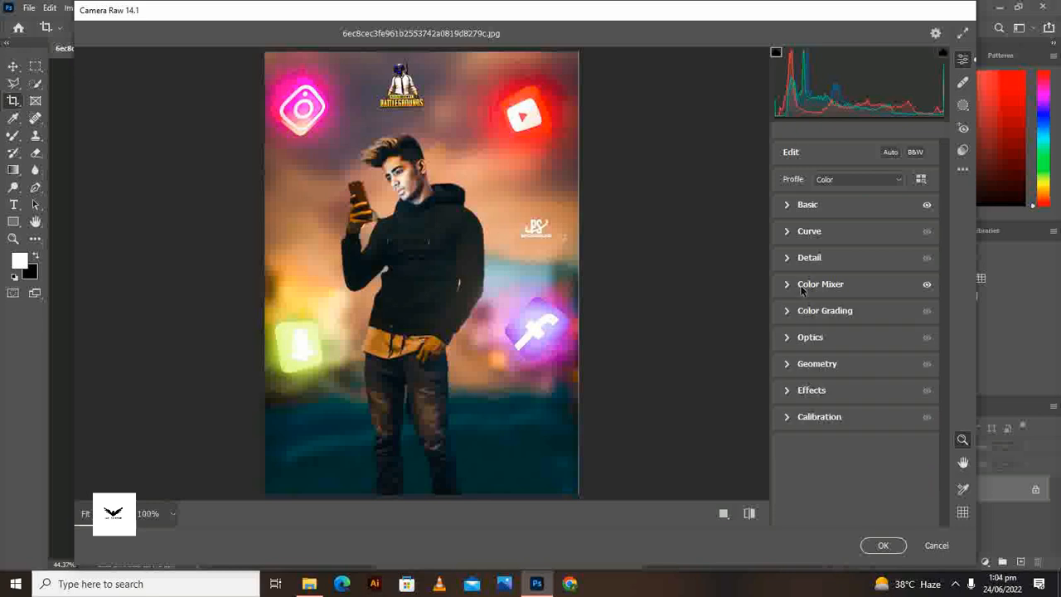
{"action": "left_click", "coordinate": [799, 393]}
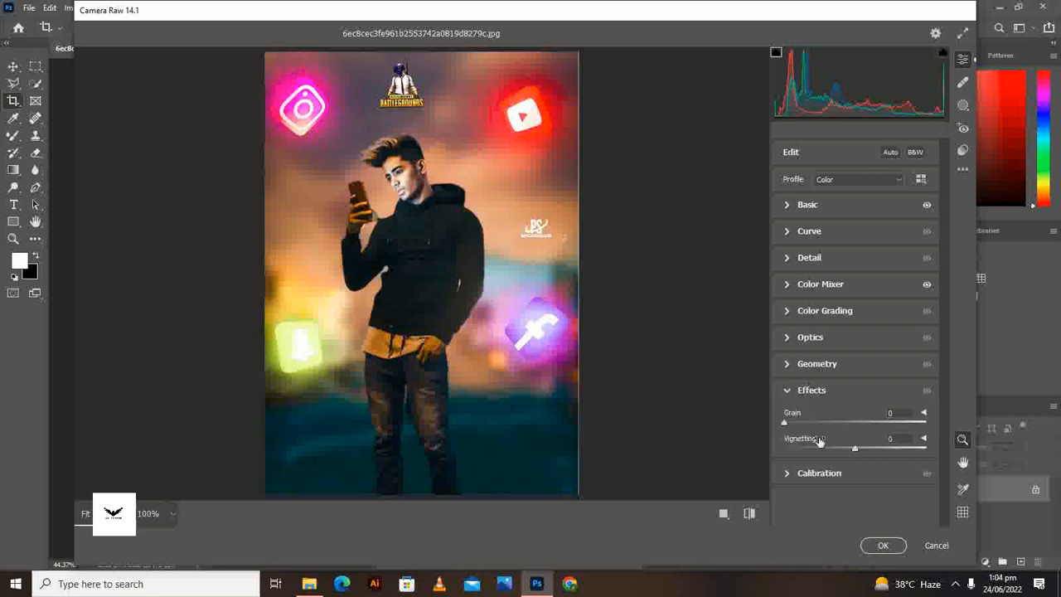
{"action": "left_click_drag", "start_coordinate": [854, 444], "coordinate": [837, 450]}
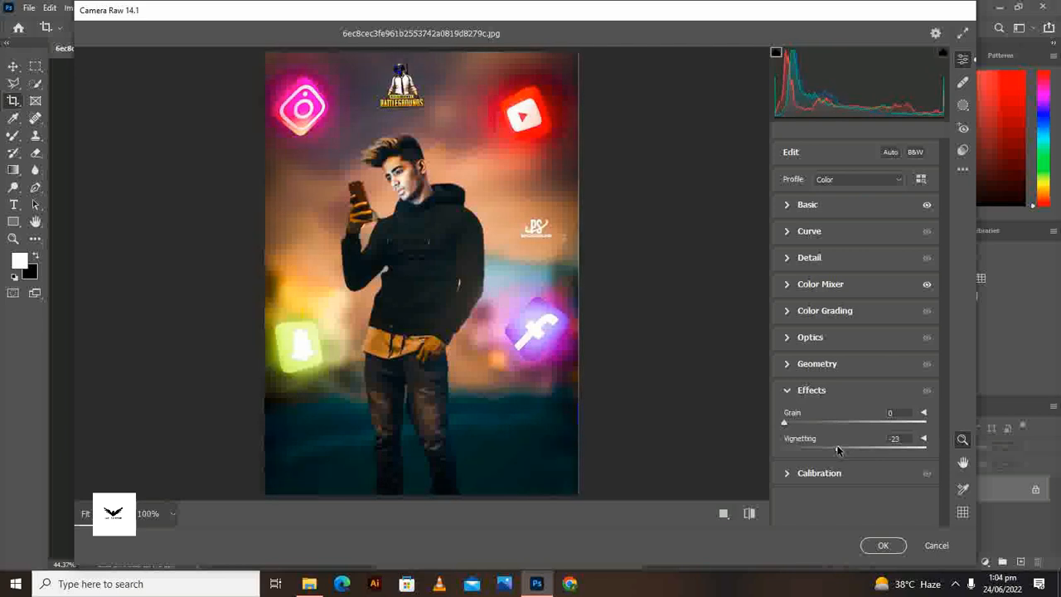
- Set Texture to +21, Exposure to -0.15, Contrast to +30 and Highlights to +55, and apply the Camera Raw filter
{"action": "left_click", "coordinate": [788, 205]}
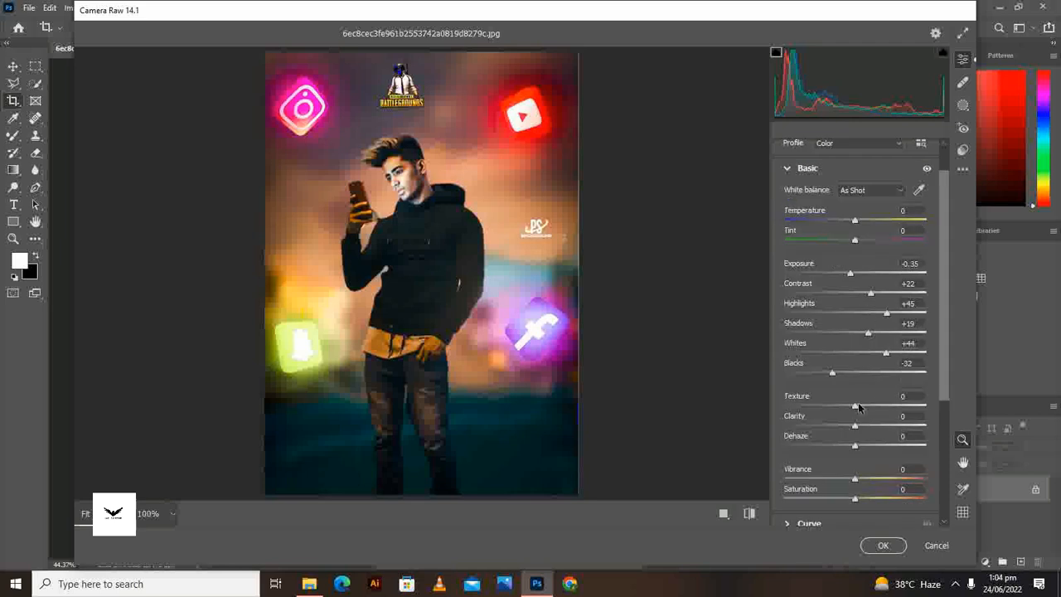
{"action": "left_click_drag", "start_coordinate": [858, 407], "coordinate": [868, 426]}
{"action": "left_click_drag", "start_coordinate": [849, 274], "coordinate": [894, 317]}
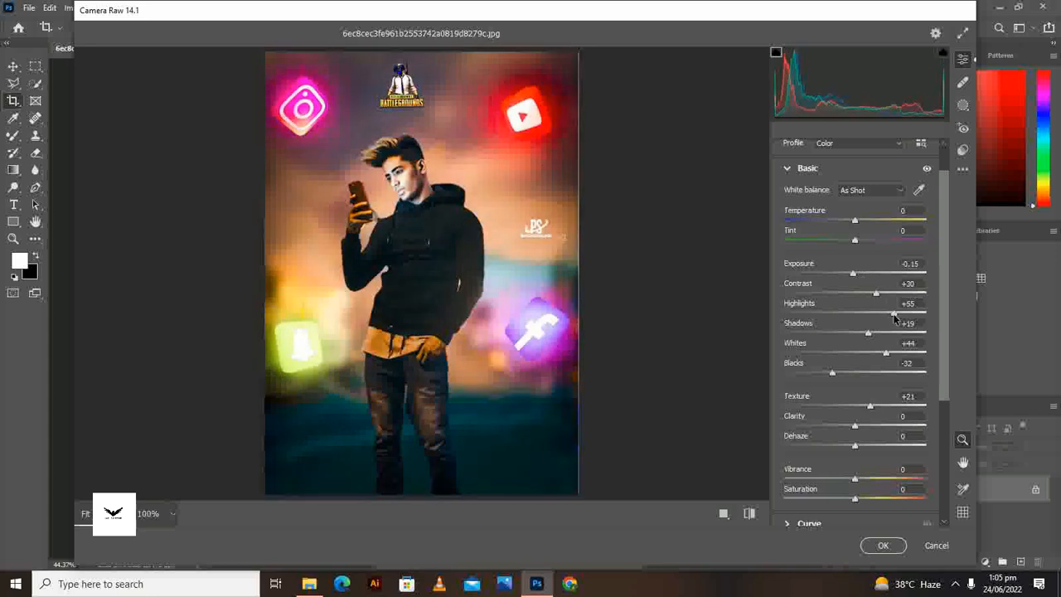
{"action": "left_click", "coordinate": [893, 549]}
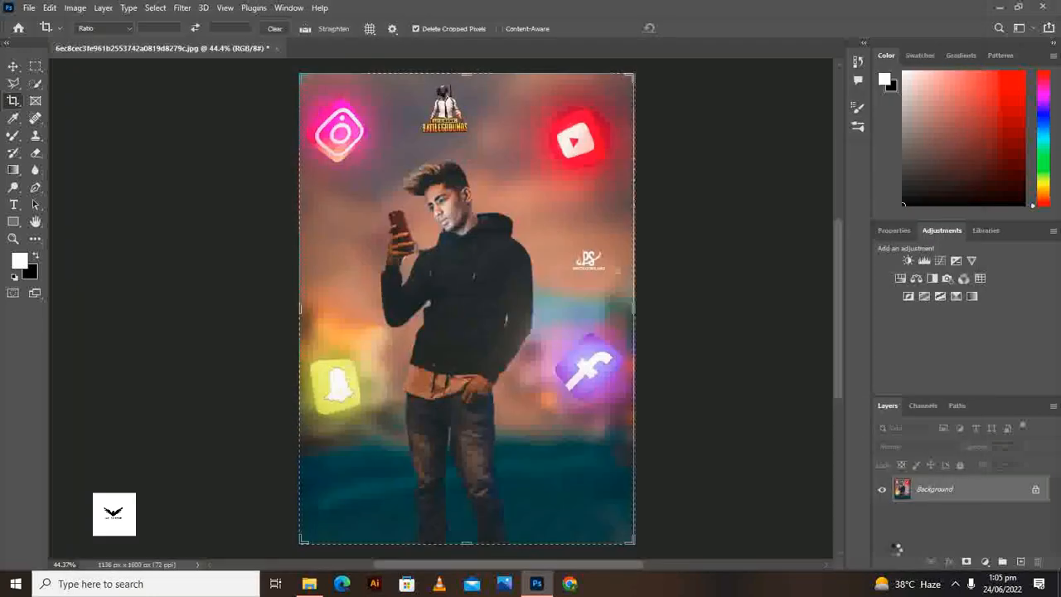